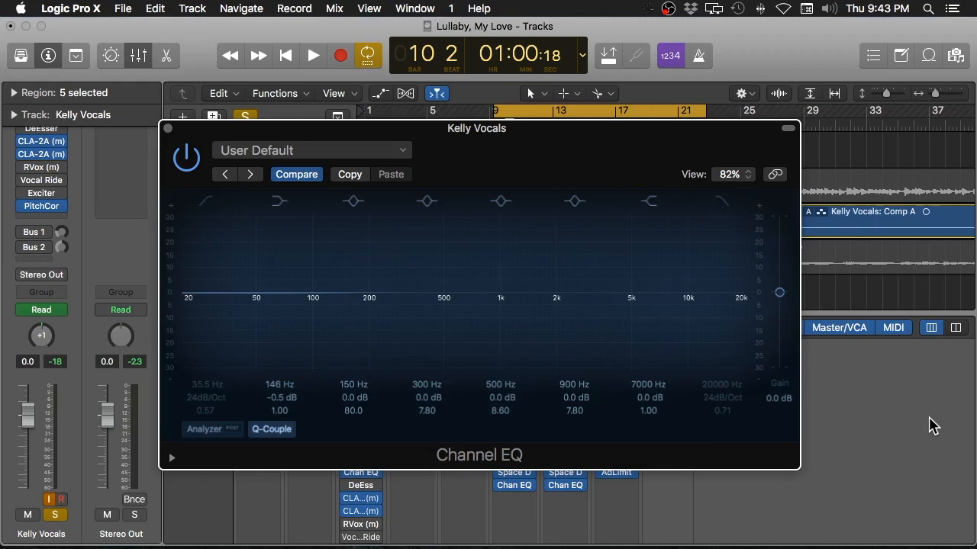
Step: Start playback to hear Kelly Vocals through the still-flat Channel EQ
{"action": "key", "text": "space"}
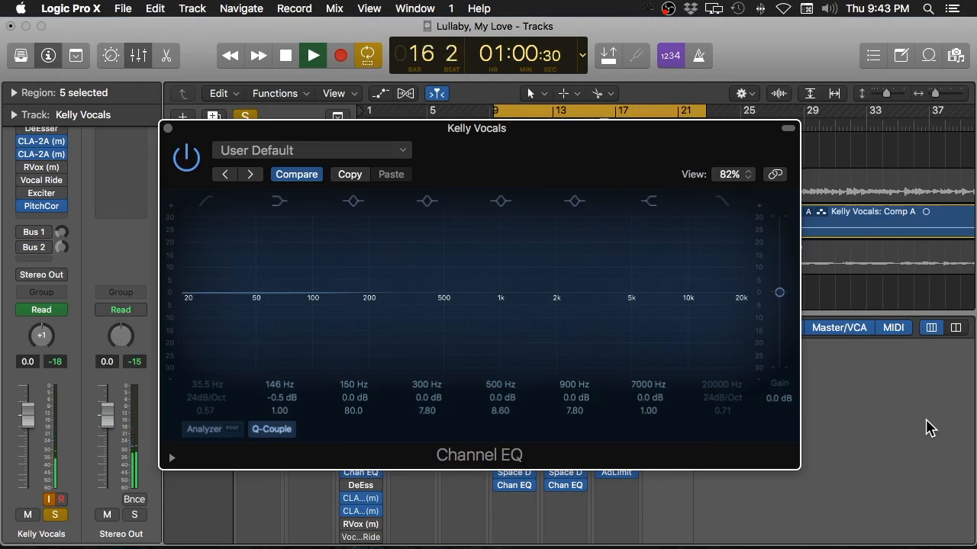
Step: Stop playback, leaving the vocal Channel EQ unchanged
{"action": "key", "text": "space"}
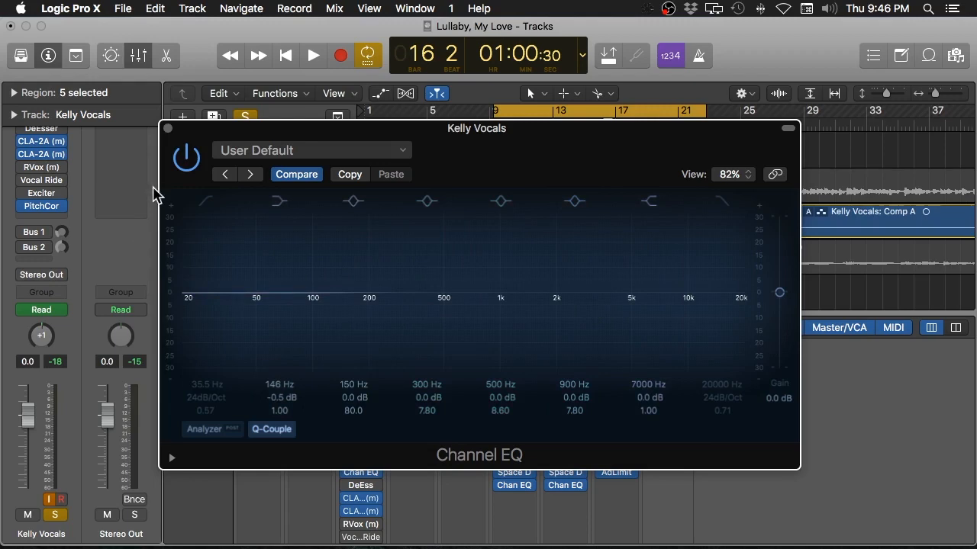
Step: Enable the Channel EQ low-cut band at 35.5 Hz and restart playback to hear it
{"action": "left_click", "coordinate": [206, 203]}
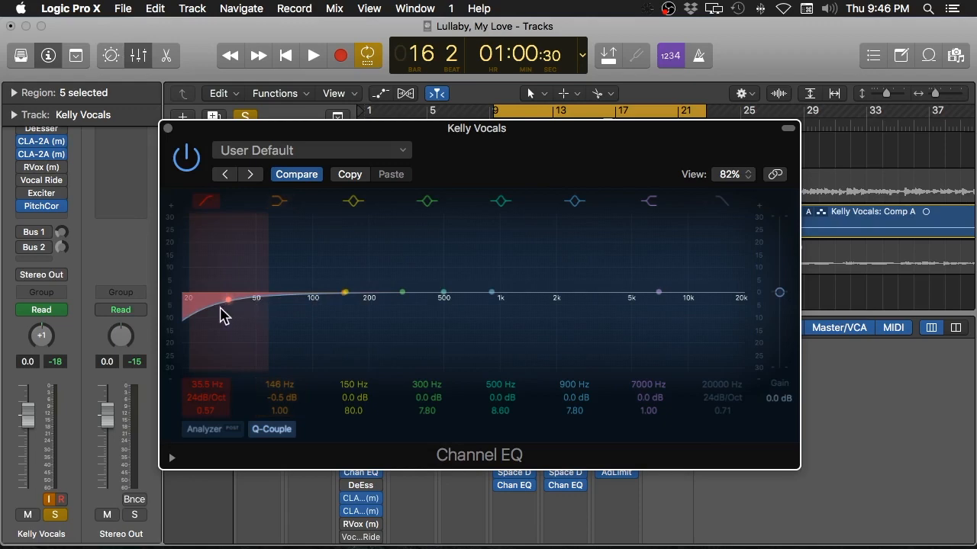
{"action": "key", "text": "space"}
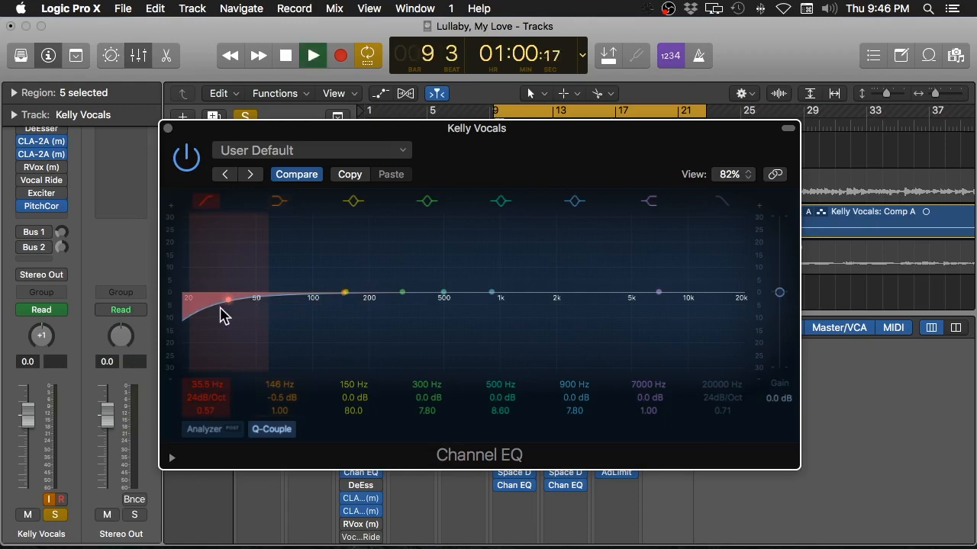
Step: Move the vocal low-cut up to 140 Hz with a 48 dB/Oct slope
{"action": "left_click_drag", "start_coordinate": [234, 308], "coordinate": [296, 321]}
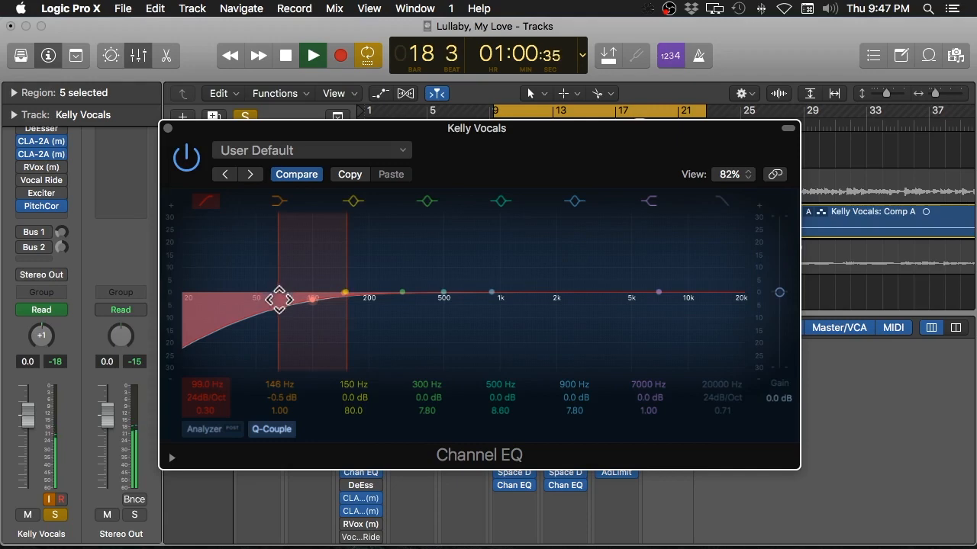
{"action": "mouse_move", "coordinate": [275, 309]}
{"action": "left_mouse_down"}
{"action": "mouse_move", "coordinate": [327, 321]}
{"action": "mouse_move", "coordinate": [328, 308]}
{"action": "mouse_move", "coordinate": [348, 308]}
{"action": "left_mouse_up"}
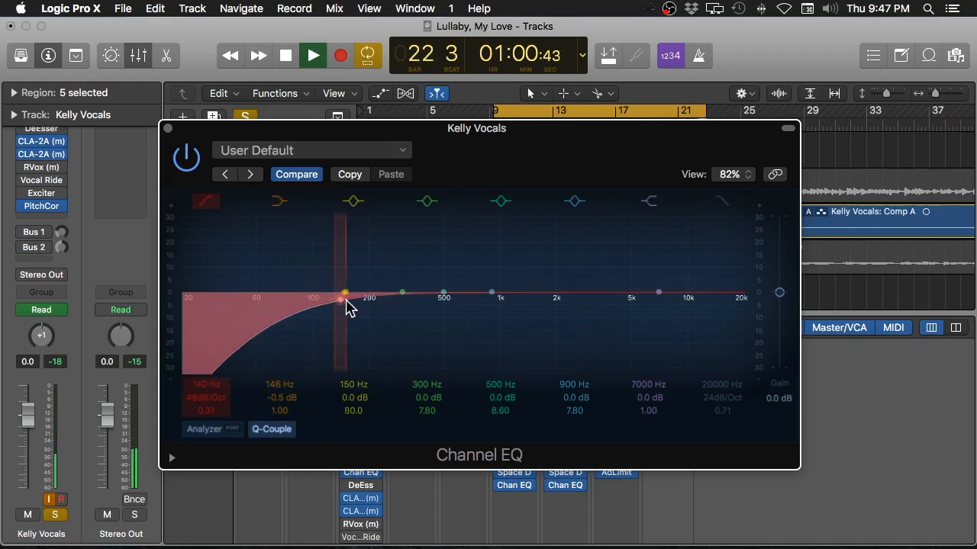
{"action": "key", "text": "space"}
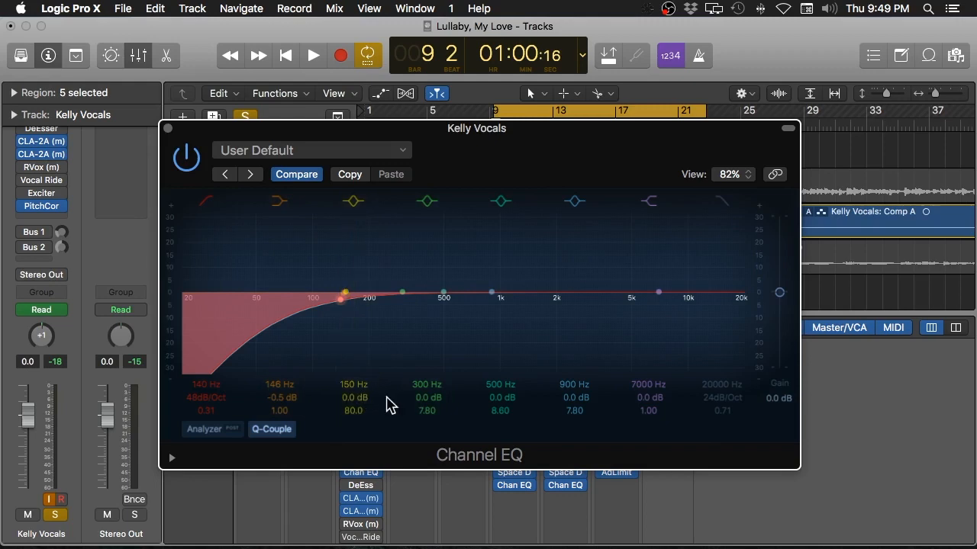
{"action": "key", "text": "space"}
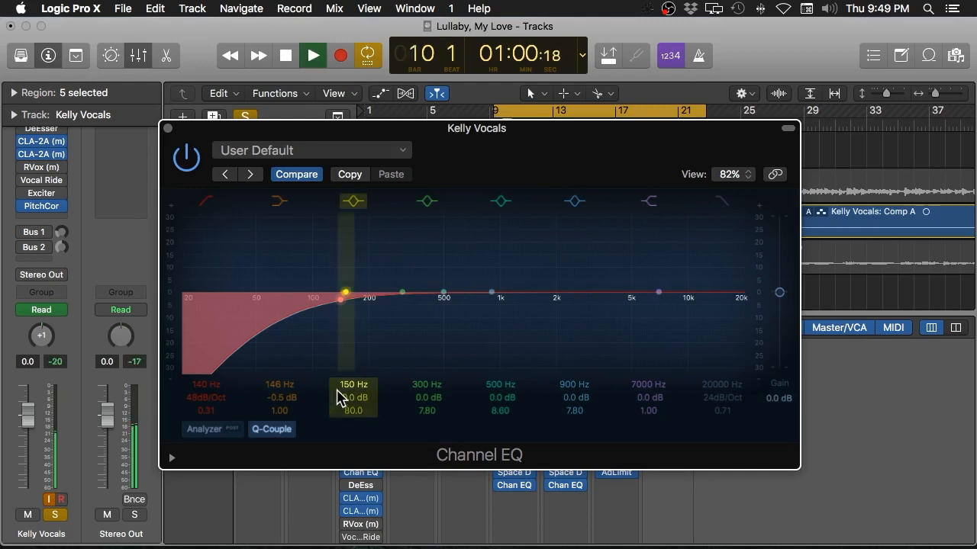
Step: Boost the 150 Hz band to +17.5 dB and sweep it up to 205 Hz
{"action": "left_click_drag", "start_coordinate": [351, 399], "coordinate": [351, 359]}
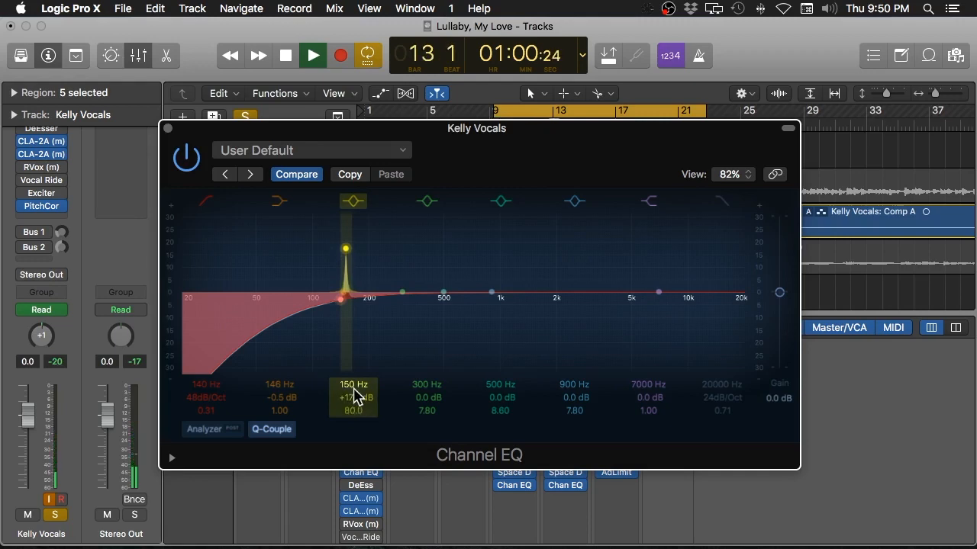
{"action": "left_click_drag", "start_coordinate": [353, 386], "coordinate": [353, 353]}
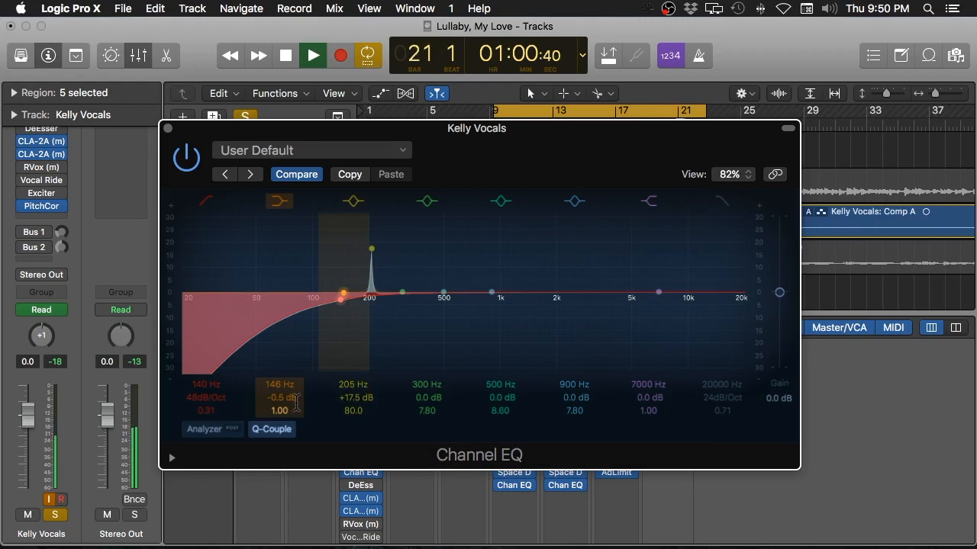
Step: Stop playback at bar 21 with the 205 Hz boost still in place
{"action": "key", "text": "space"}
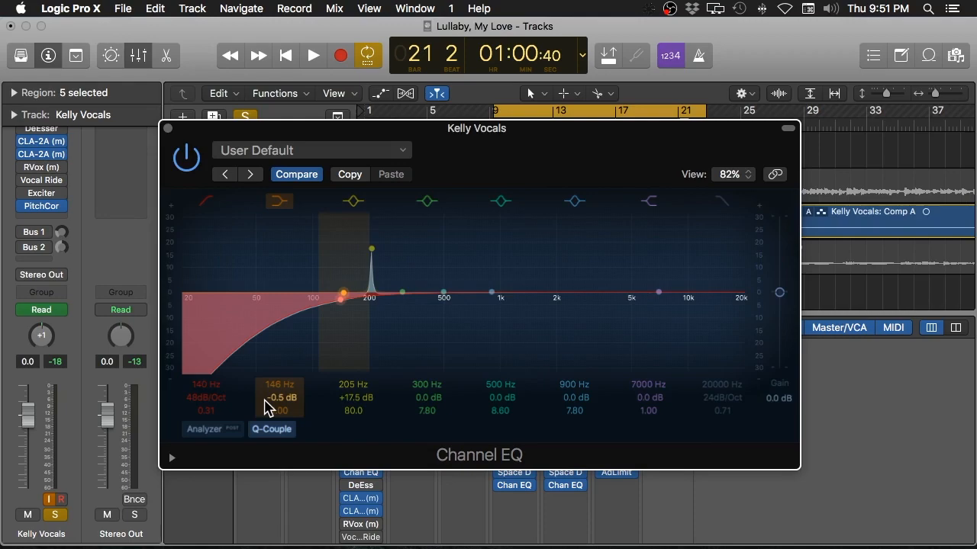
Step: Set the 205 Hz band to -3 dB and boost the 300 Hz band to about +17 dB
{"action": "double_click", "coordinate": [354, 396]}
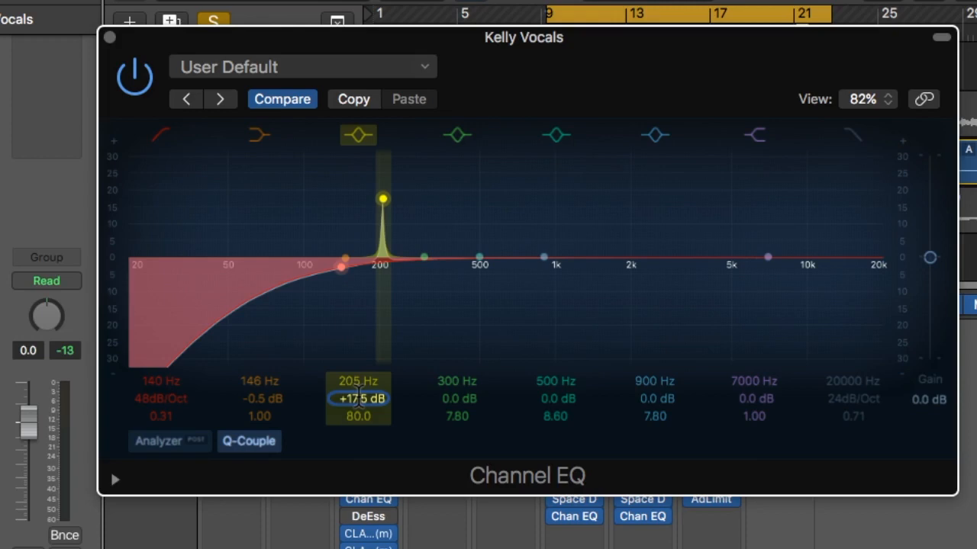
{"action": "type", "text": "-3"}
{"action": "key", "text": "Return"}
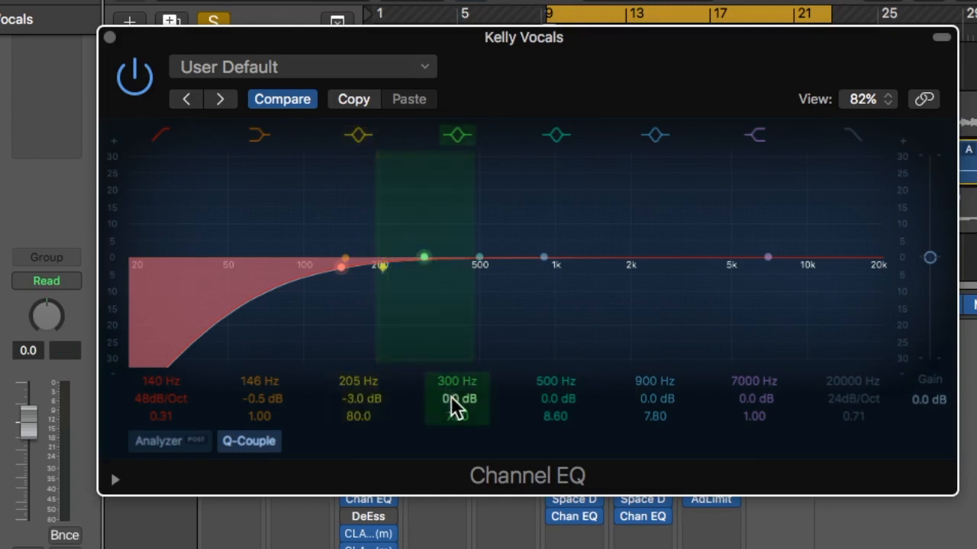
{"action": "left_click_drag", "start_coordinate": [453, 407], "coordinate": [453, 379]}
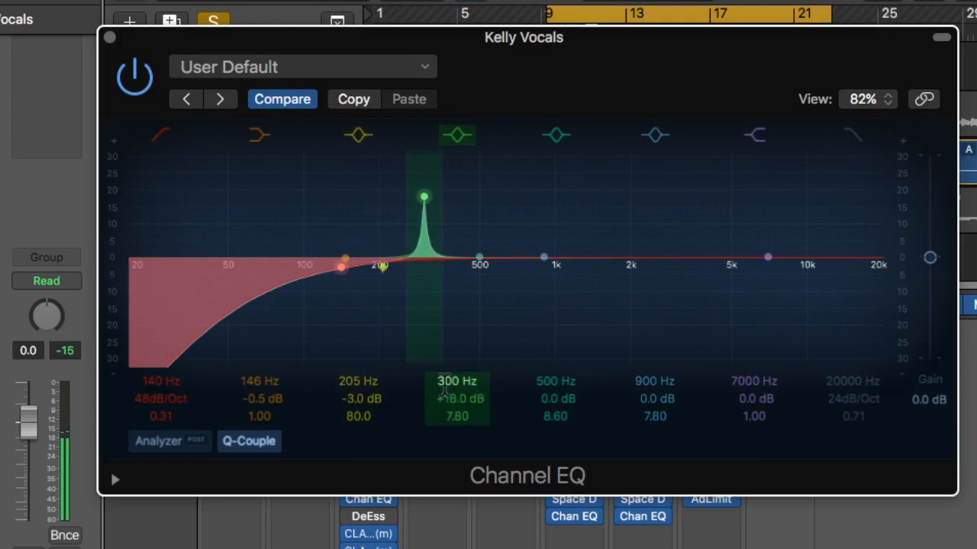
Step: Lower band 4 from 300 Hz to 290 Hz and set its gain to -3 dB
{"action": "left_click_drag", "start_coordinate": [448, 387], "coordinate": [448, 393]}
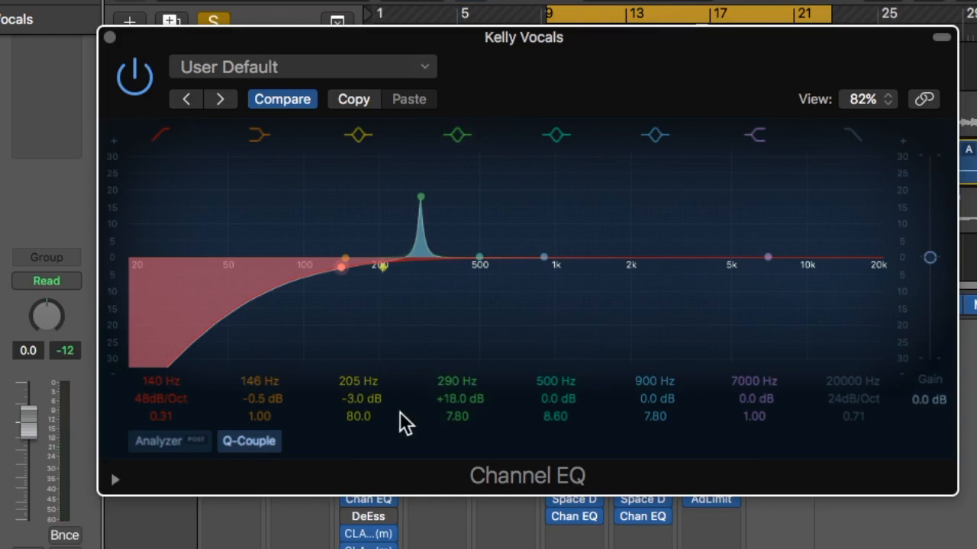
{"action": "left_click", "coordinate": [440, 400]}
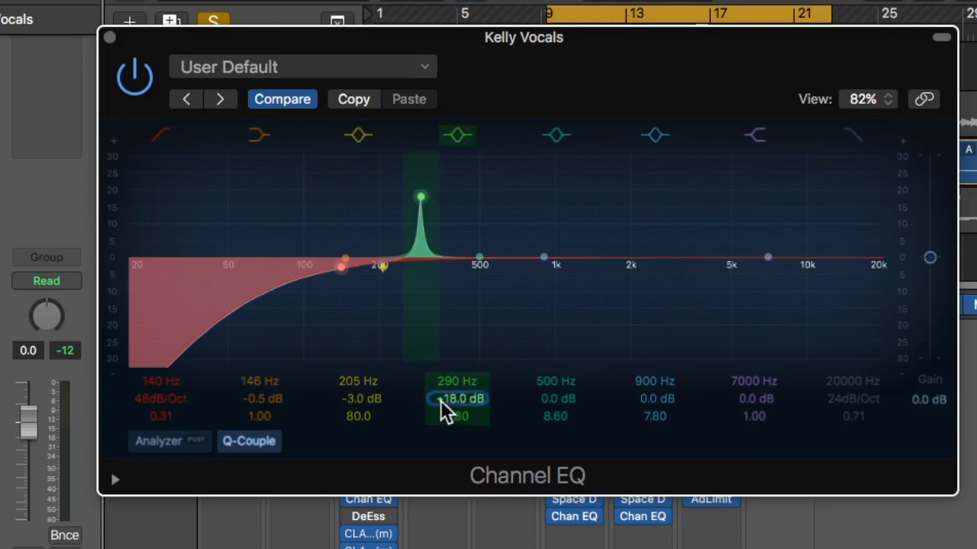
{"action": "type", "text": "-3"}
{"action": "key", "text": "Return"}
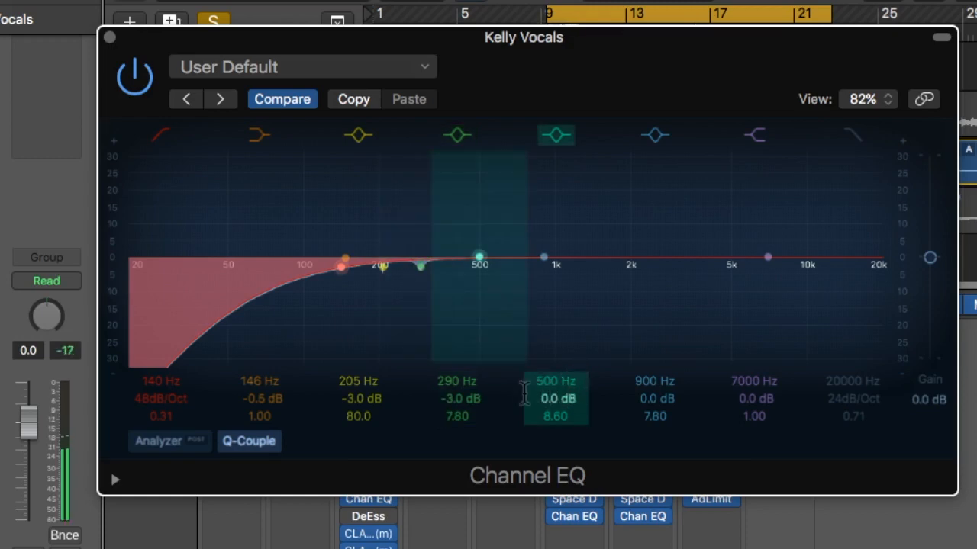
Step: Boost the 500 Hz band, sweep it down to 415 Hz, then set its gain to -3 dB
{"action": "left_click_drag", "start_coordinate": [536, 397], "coordinate": [537, 351]}
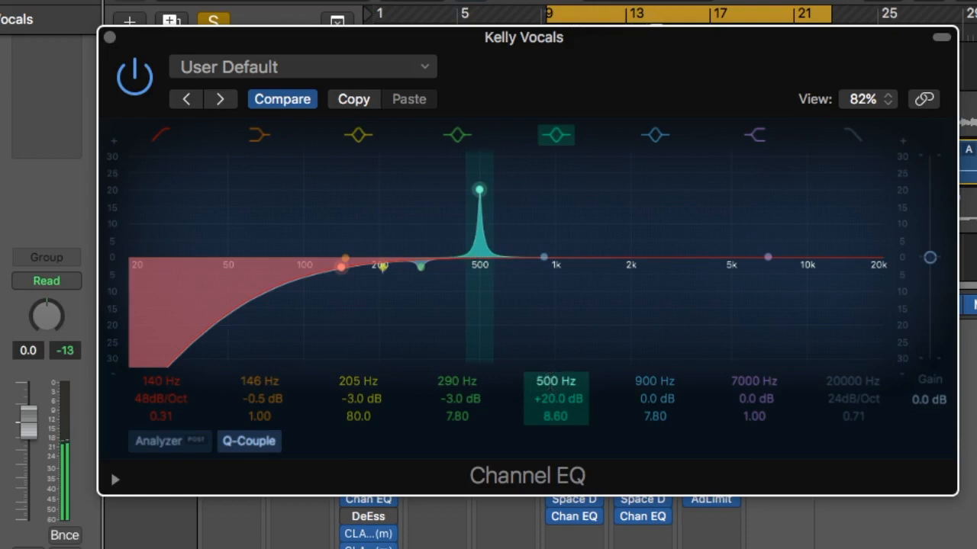
{"action": "mouse_move", "coordinate": [550, 381]}
{"action": "left_mouse_down"}
{"action": "mouse_move", "coordinate": [550, 396]}
{"action": "mouse_move", "coordinate": [548, 379]}
{"action": "left_mouse_up"}
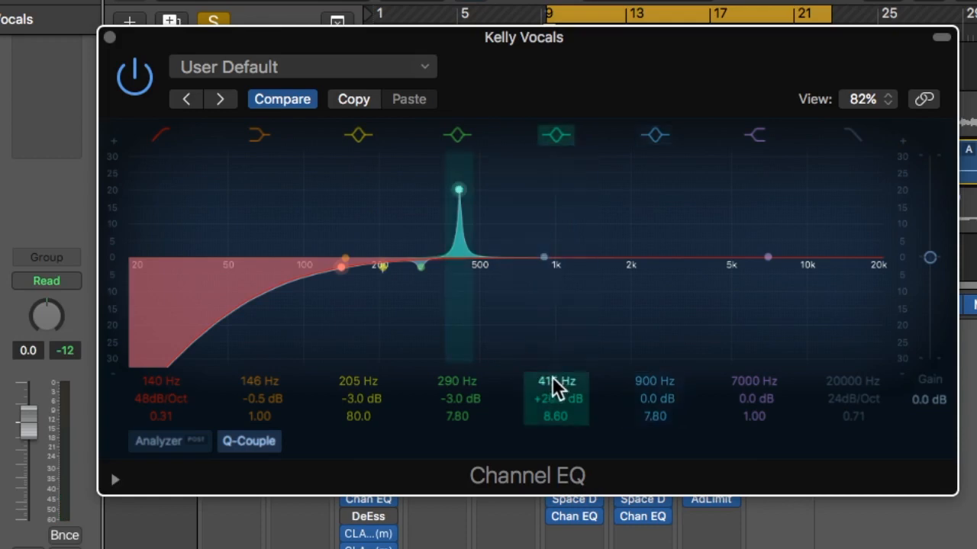
{"action": "double_click", "coordinate": [551, 393]}
{"action": "type", "text": "-3"}
{"action": "key", "text": "Return"}
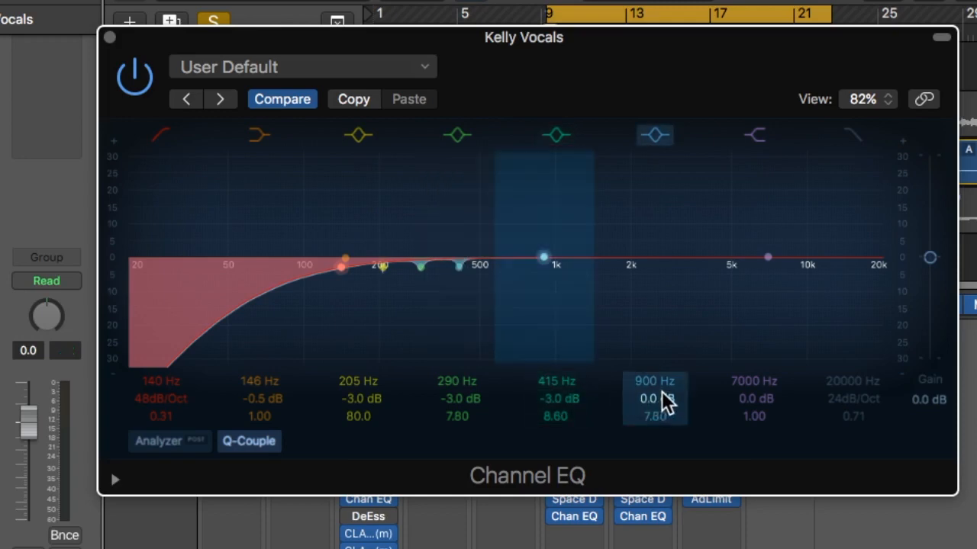
Step: Boost the 900 Hz band into a sharp peak and sweep it to 810 Hz
{"action": "left_click_drag", "start_coordinate": [649, 396], "coordinate": [649, 340]}
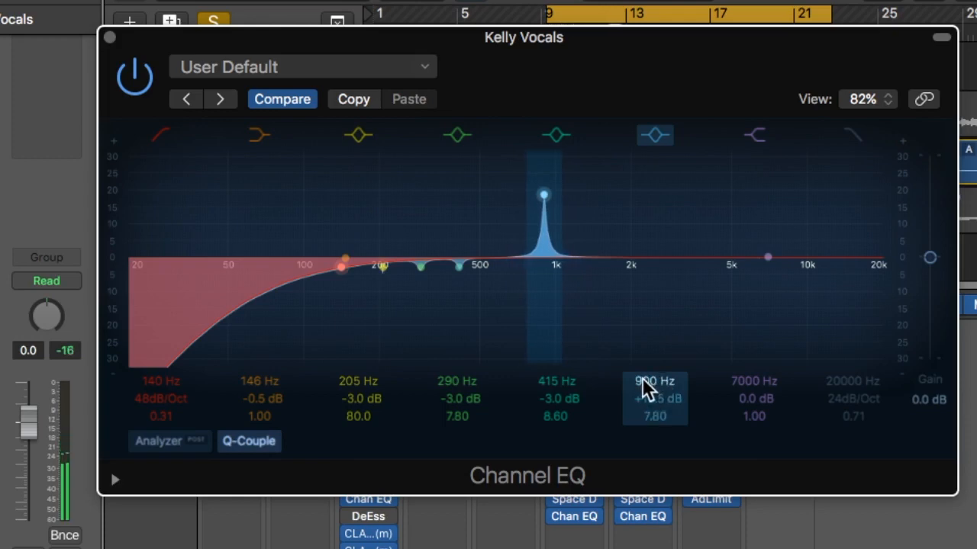
{"action": "mouse_move", "coordinate": [643, 380]}
{"action": "left_mouse_down"}
{"action": "mouse_move", "coordinate": [642, 408]}
{"action": "mouse_move", "coordinate": [642, 398]}
{"action": "left_mouse_up"}
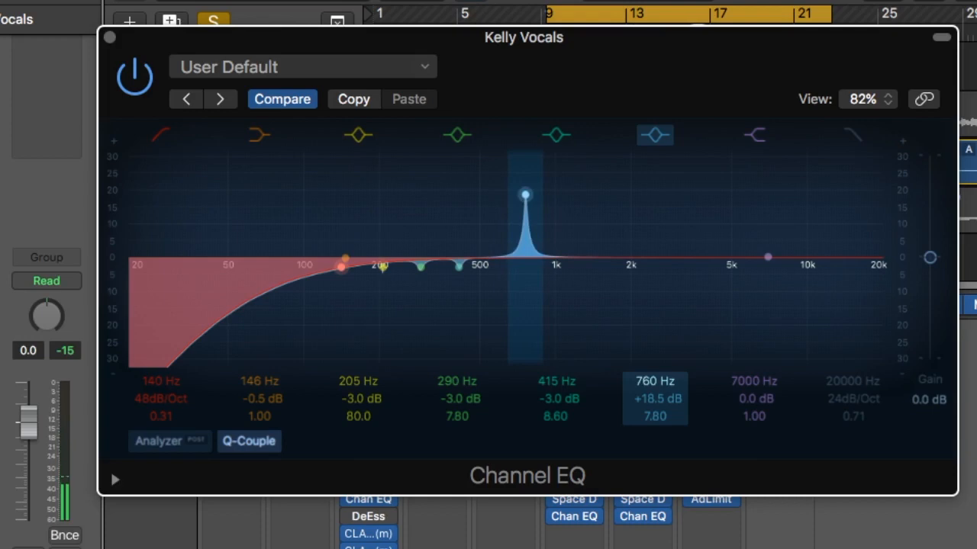
{"action": "left_click_drag", "start_coordinate": [643, 397], "coordinate": [643, 396]}
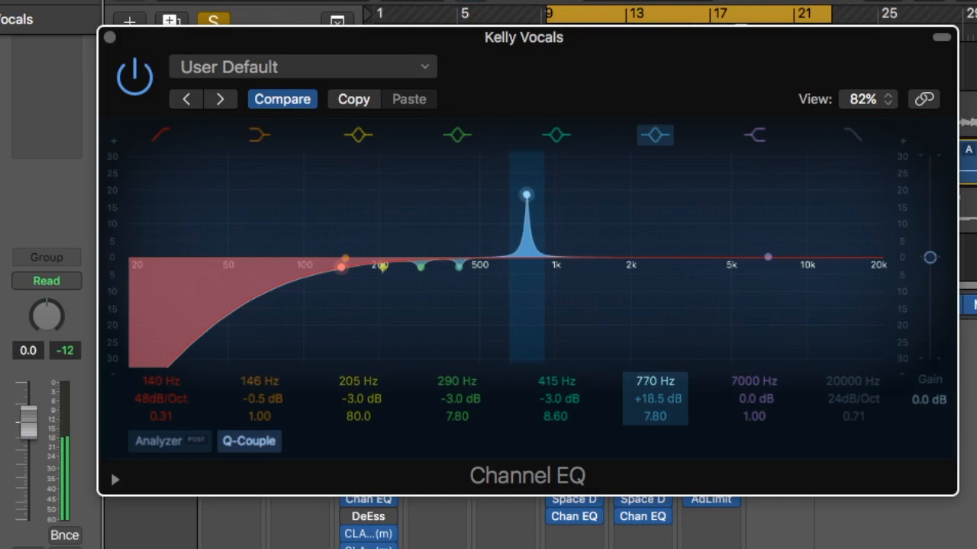
{"action": "left_click_drag", "start_coordinate": [643, 396], "coordinate": [650, 379]}
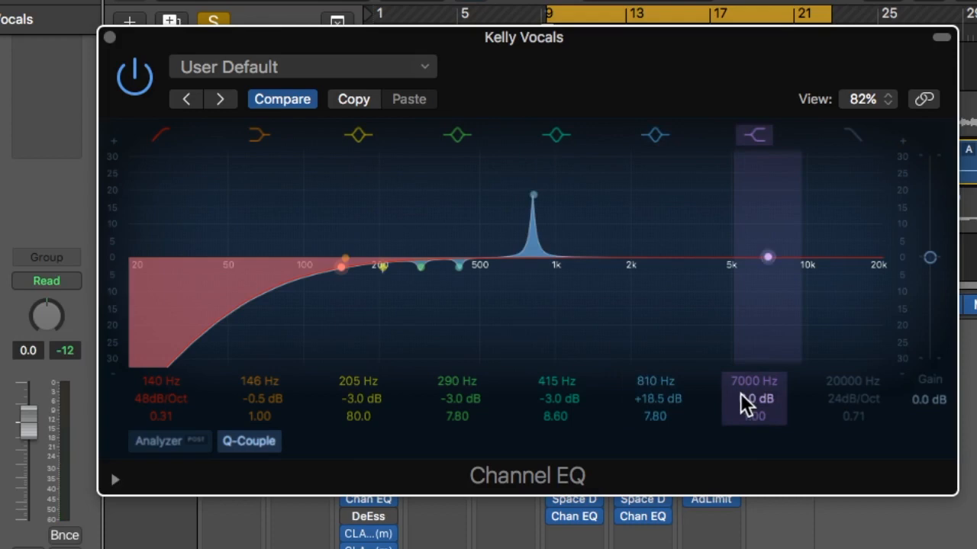
Step: Enter -3 dB as the 810 Hz band's gain
{"action": "double_click", "coordinate": [663, 408]}
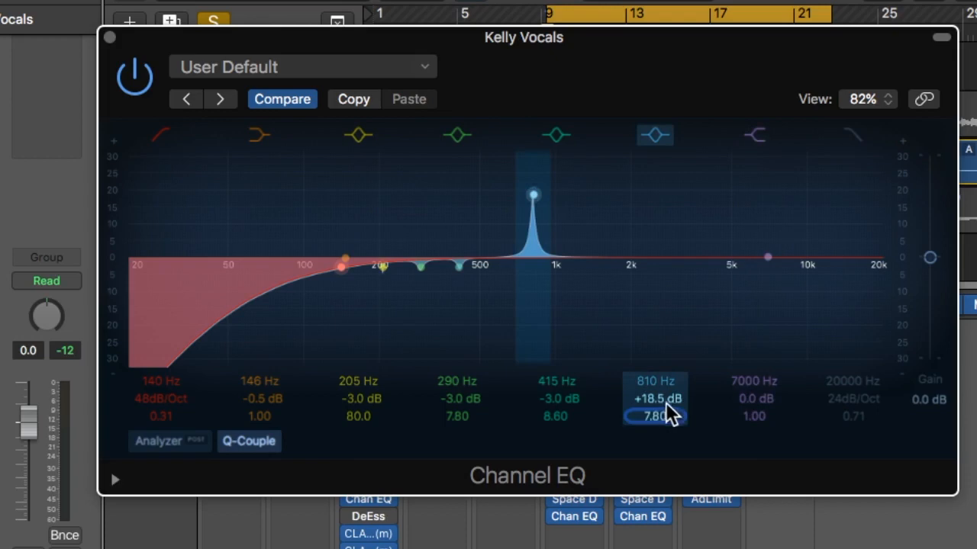
{"action": "double_click", "coordinate": [665, 399]}
{"action": "type", "text": "-3"}
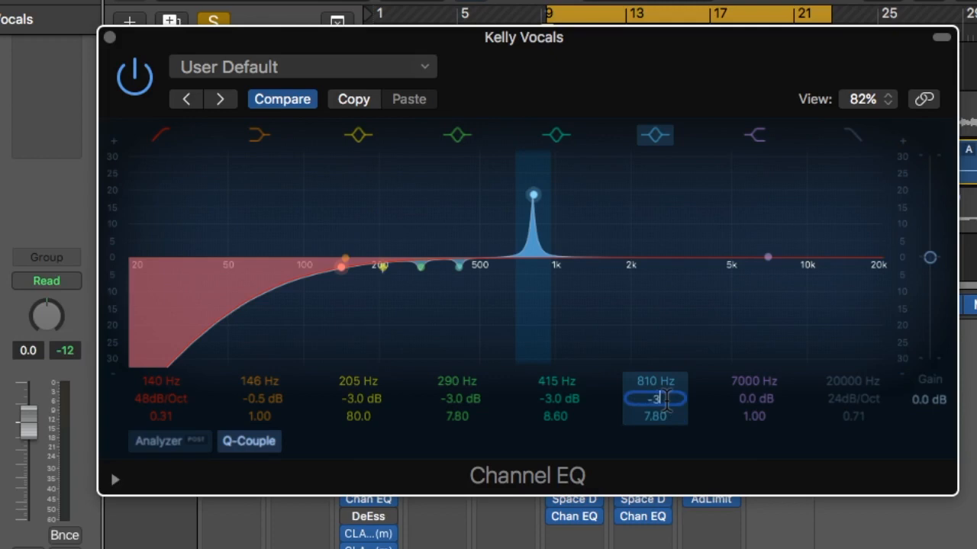
{"action": "key", "text": "Return"}
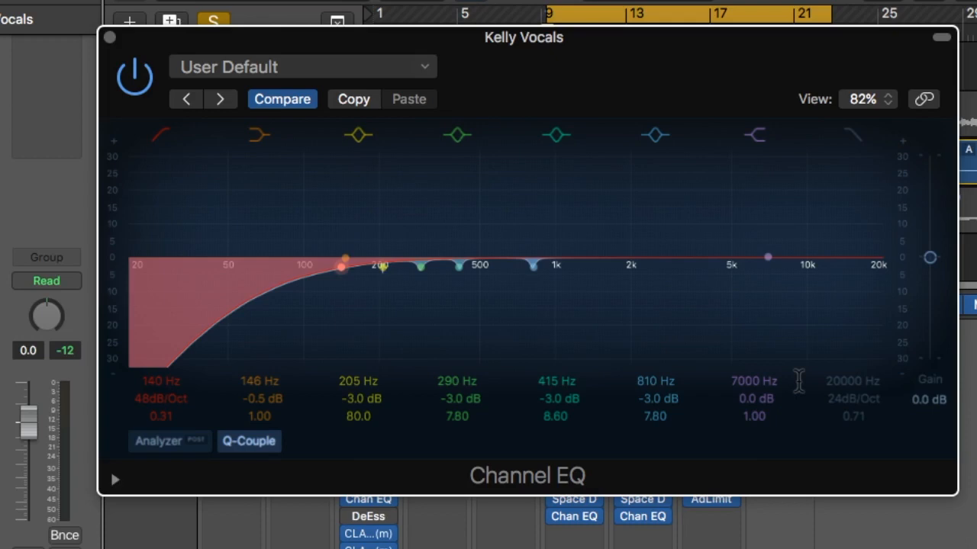
Step: Enter +3 dB as the gain of the 7000 Hz high shelf band
{"action": "double_click", "coordinate": [751, 398]}
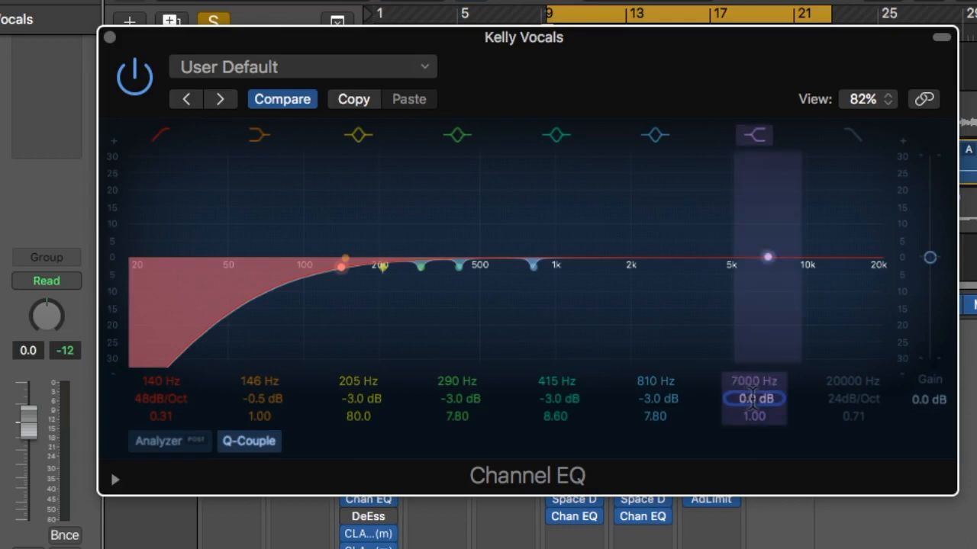
{"action": "type", "text": "+3"}
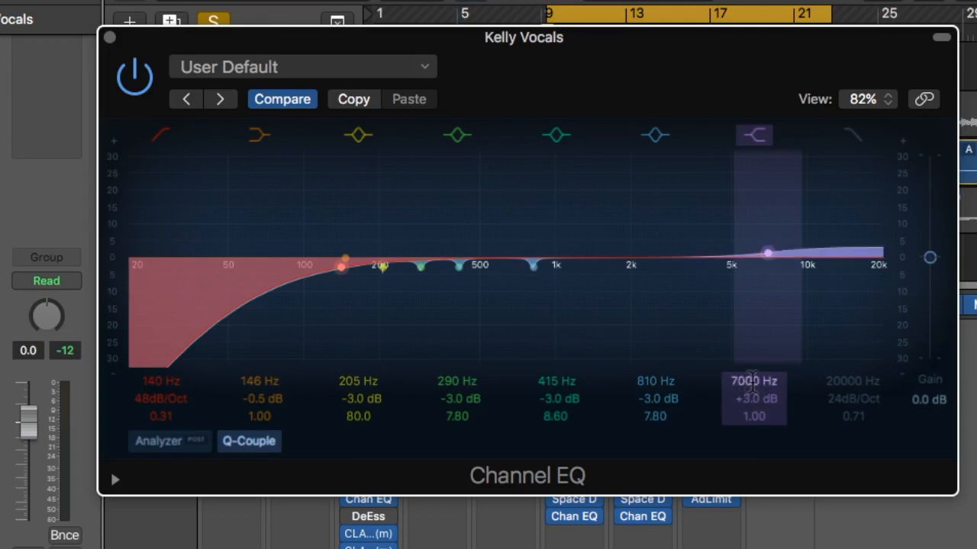
{"action": "left_click", "coordinate": [134, 81]}
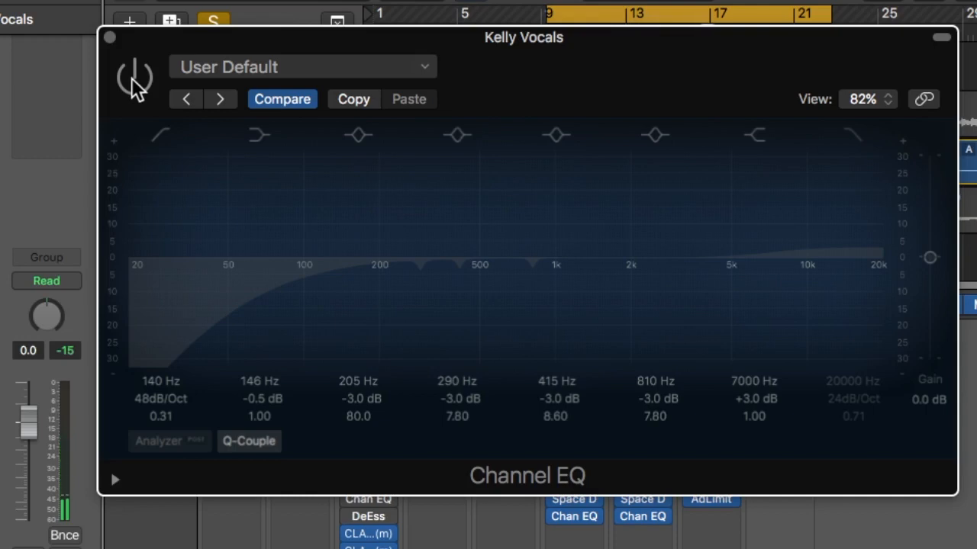
{"action": "left_click", "coordinate": [133, 79]}
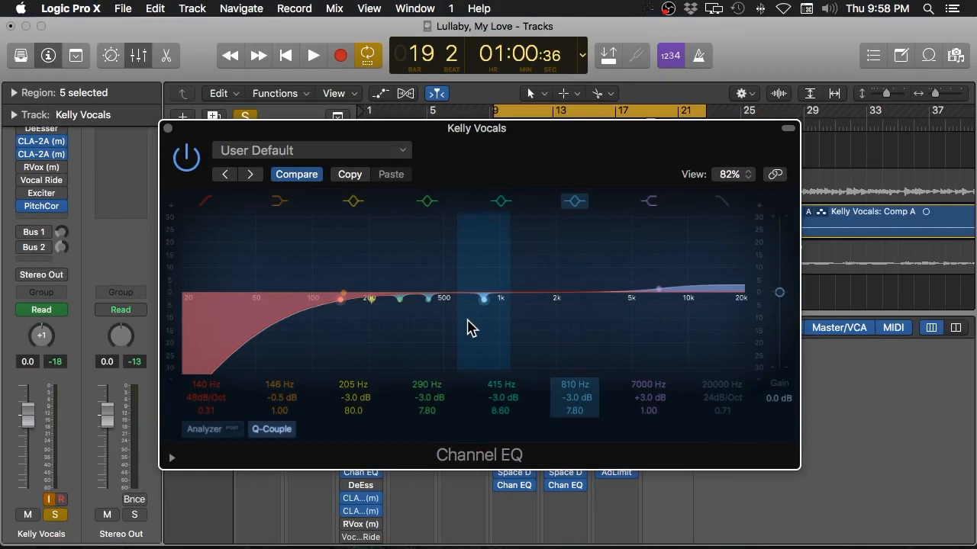
Step: Unsolo Kelly Vocals, then play the cycle from bar 9 through bar 22 and stop
{"action": "key", "text": "s"}
{"action": "key", "text": "space"}
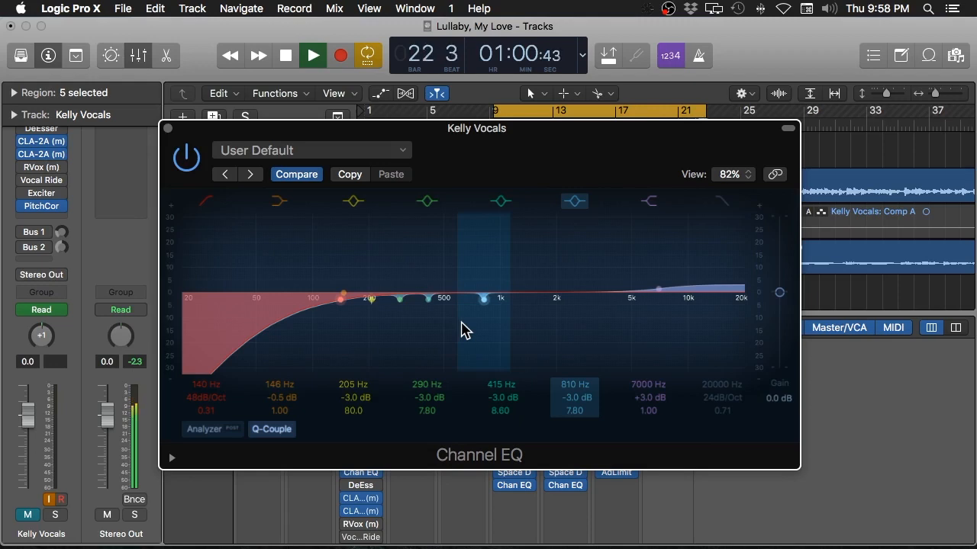
{"action": "key", "text": "space"}
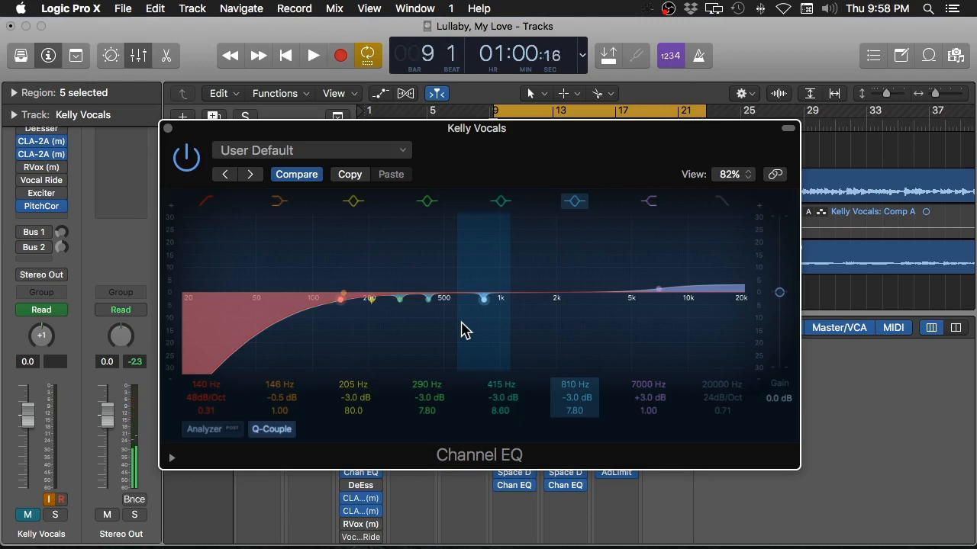